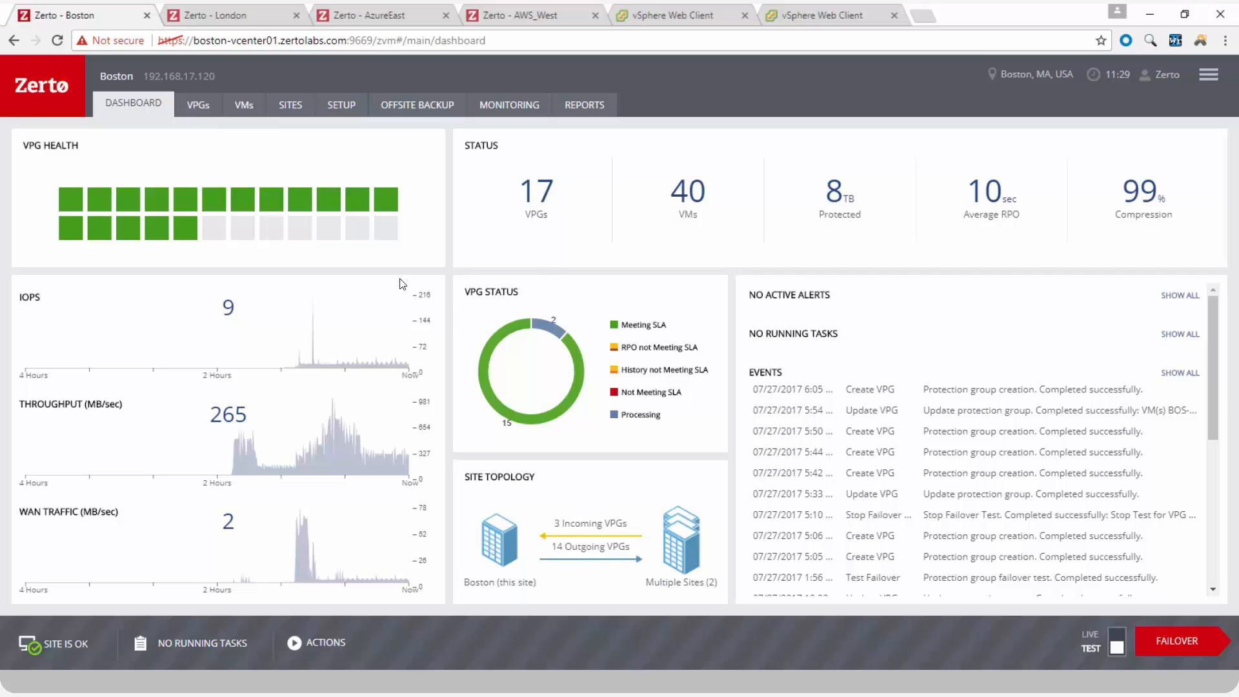
- Review the Boston site's lists of paired sites, virtual protection groups and protected VMs
left_click(292, 110)
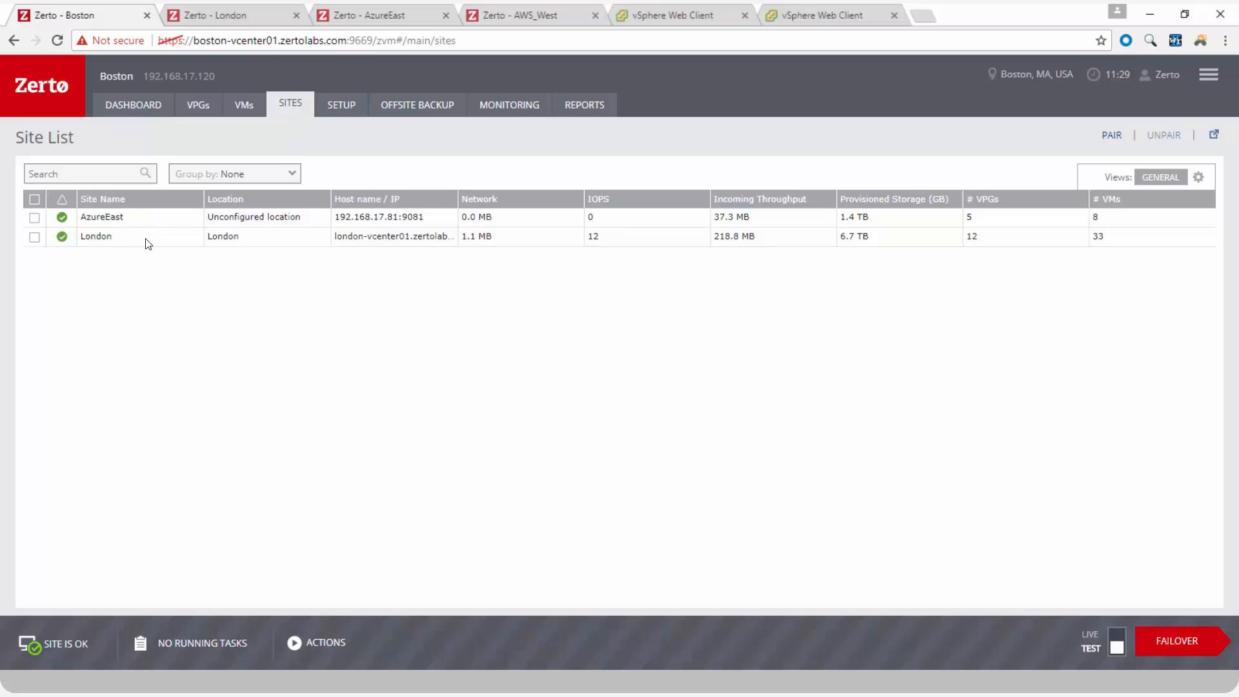
left_click(200, 108)
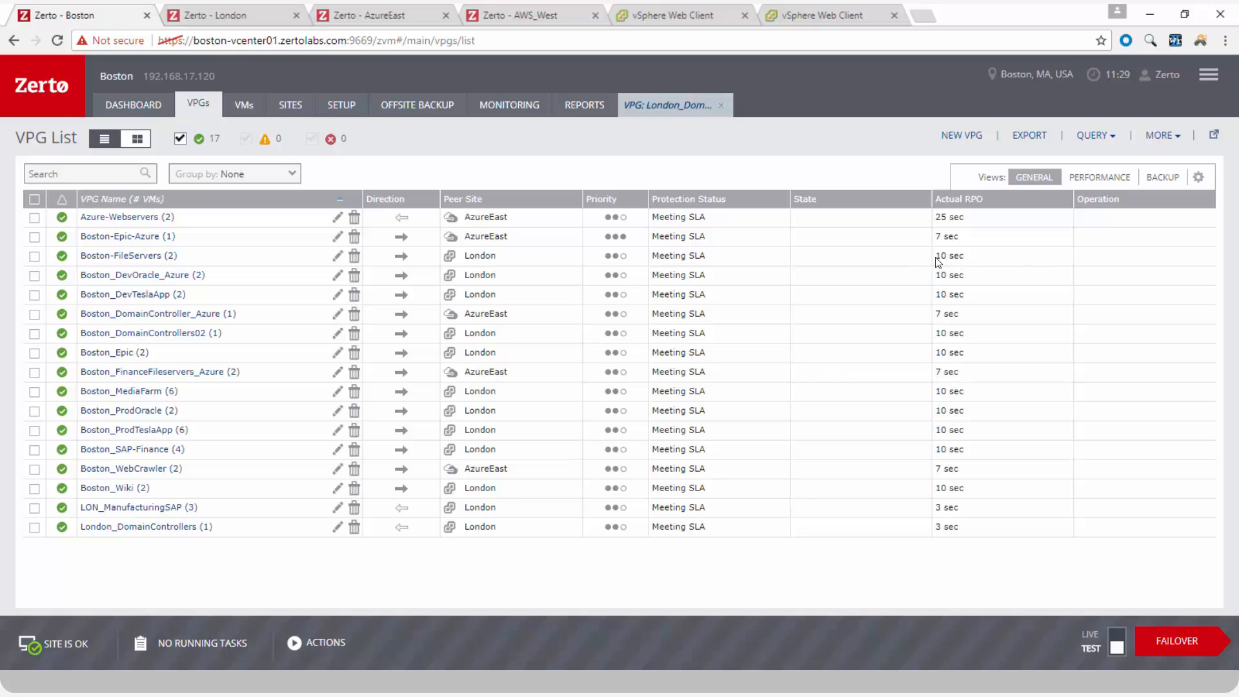
left_click(244, 108)
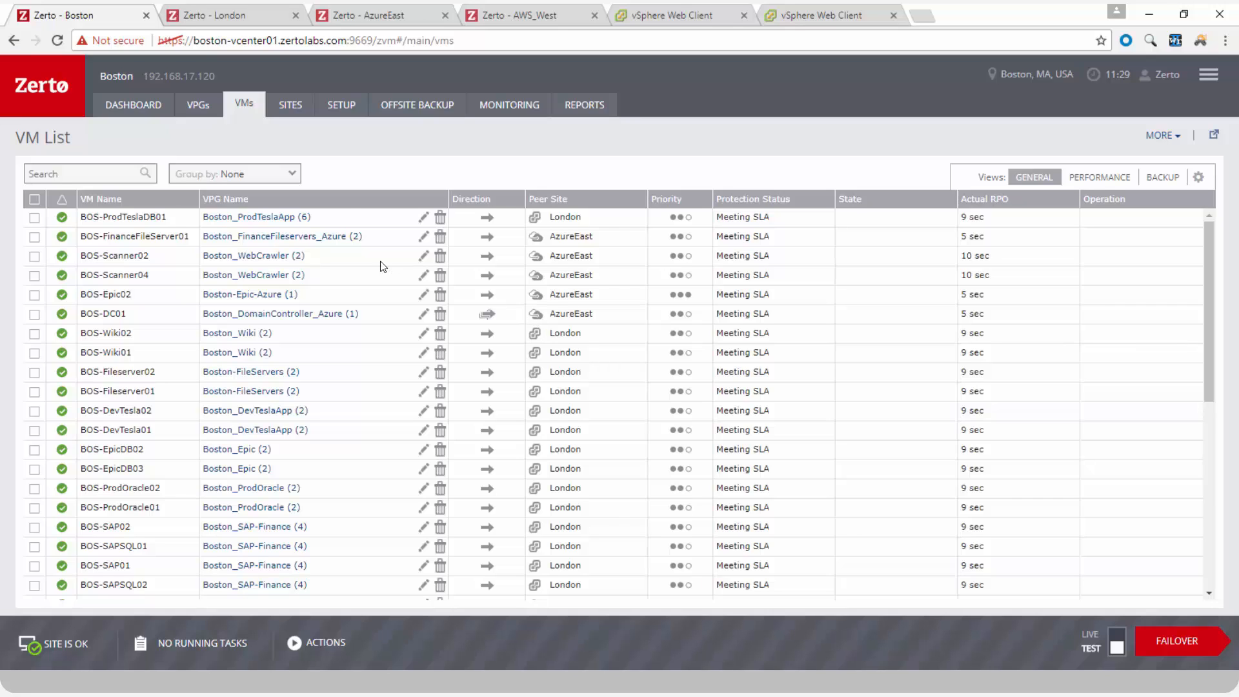
- Start a new virtual protection group named NewVPG with Medium priority
left_click(198, 110)
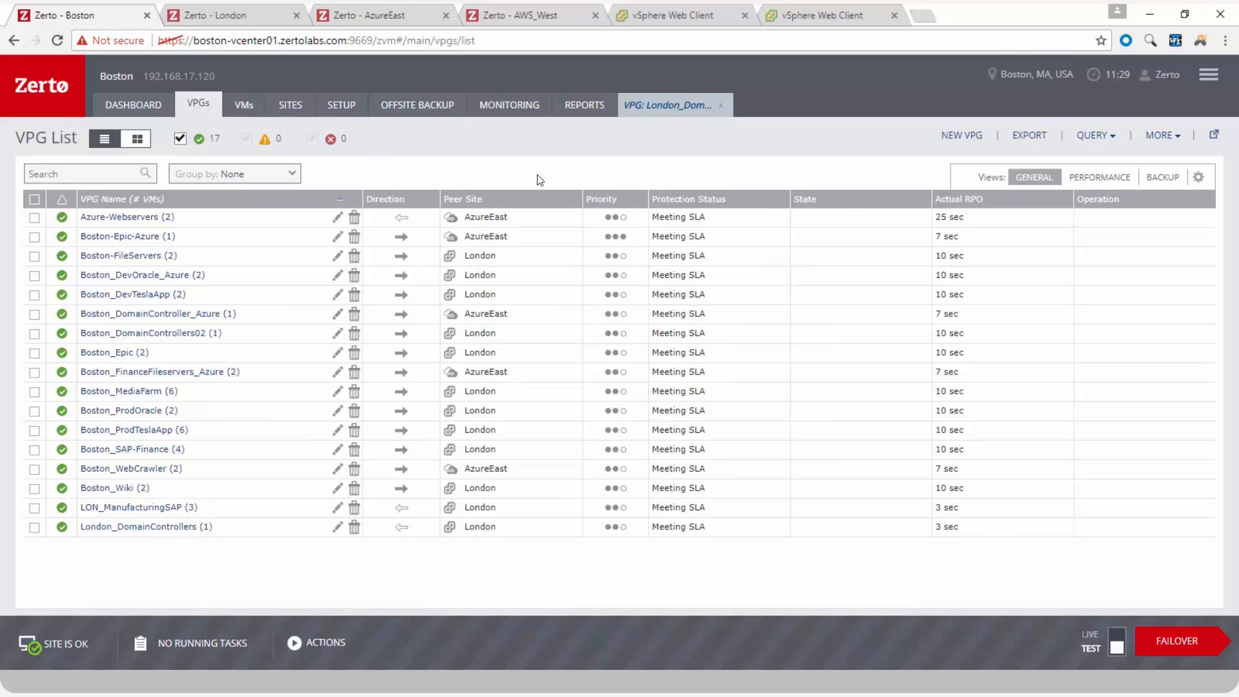
left_click(965, 135)
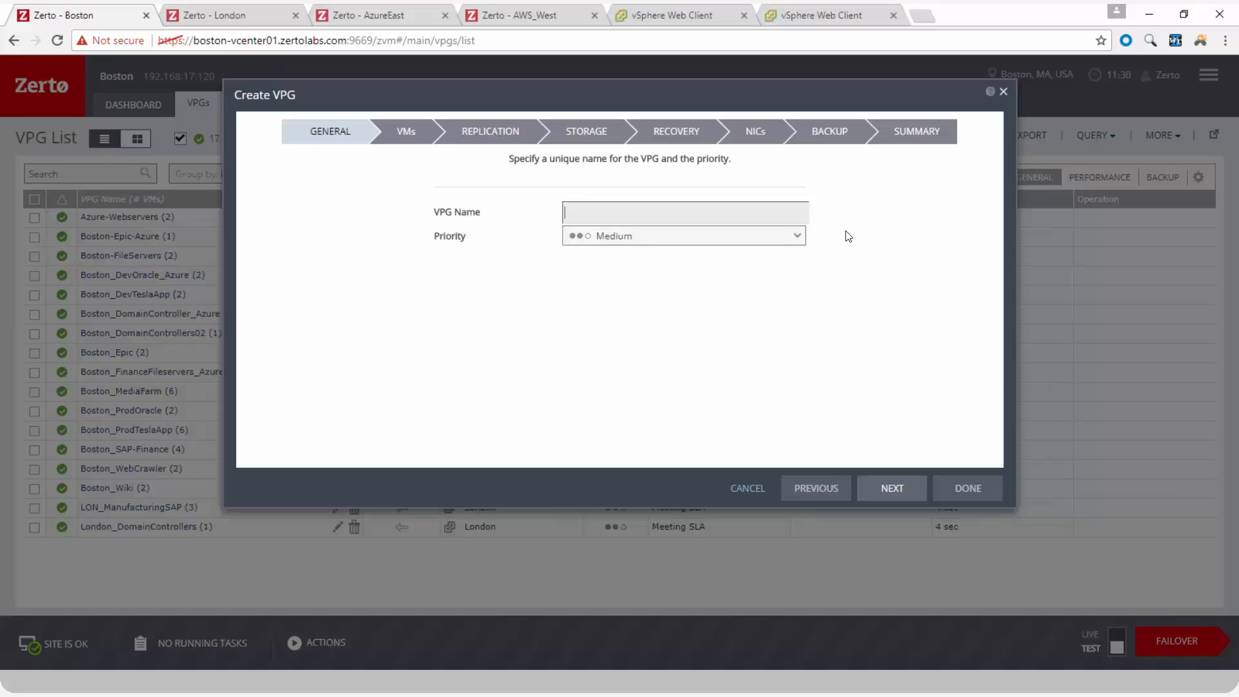
type("NewVPG")
left_click(892, 493)
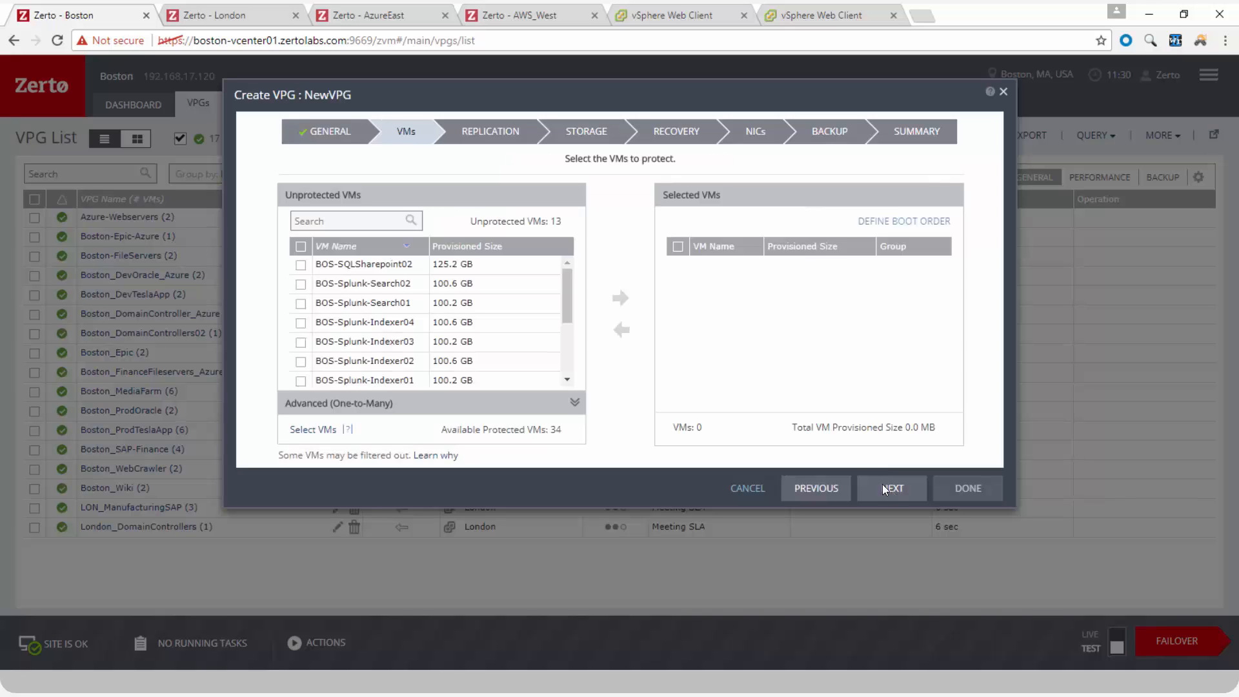
- Add BOS-Splunk-Search01 and 02 and BOS-Splunk-Indexer01 through 04 to the new VPG's selected VMs
left_click(301, 284)
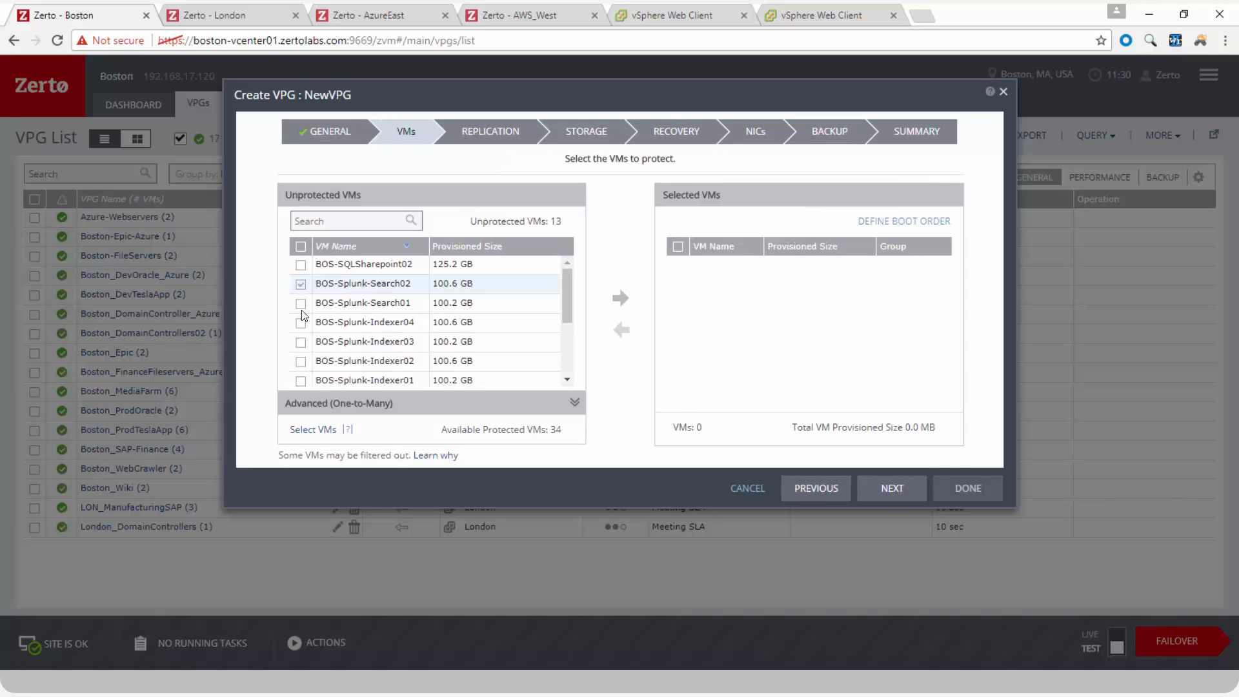
left_click(300, 303)
left_click(301, 323)
left_click(301, 342)
left_click(301, 361)
left_click(301, 381)
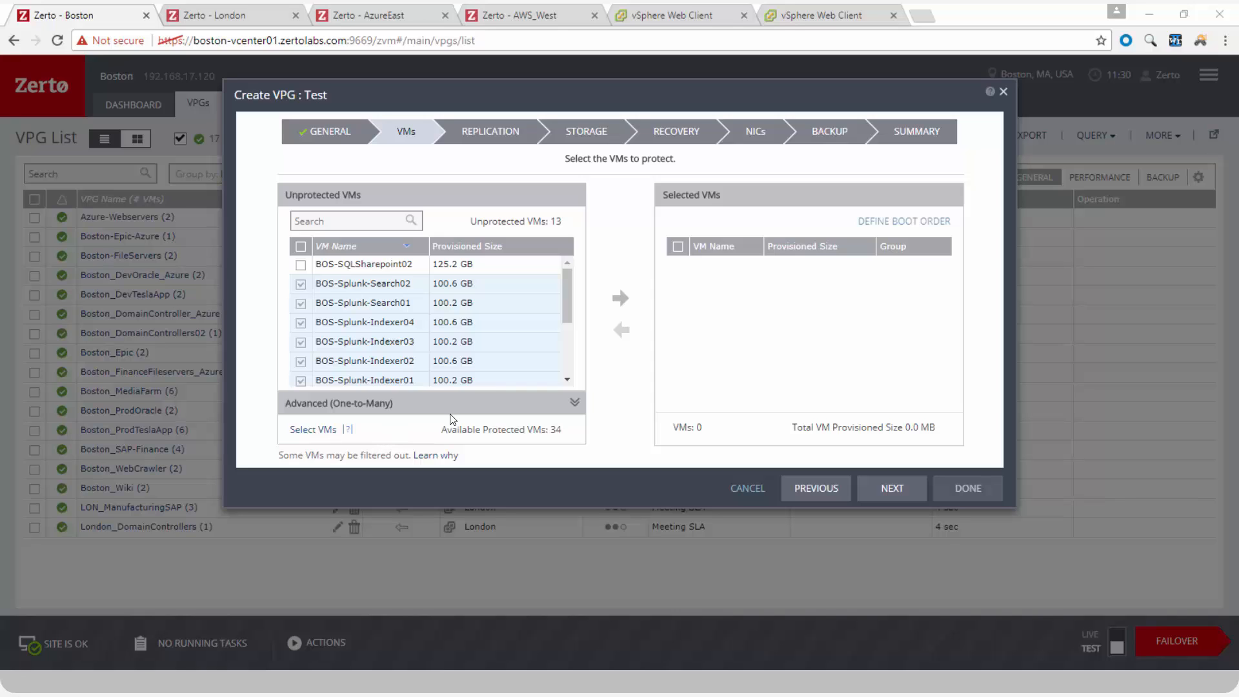
left_click(620, 298)
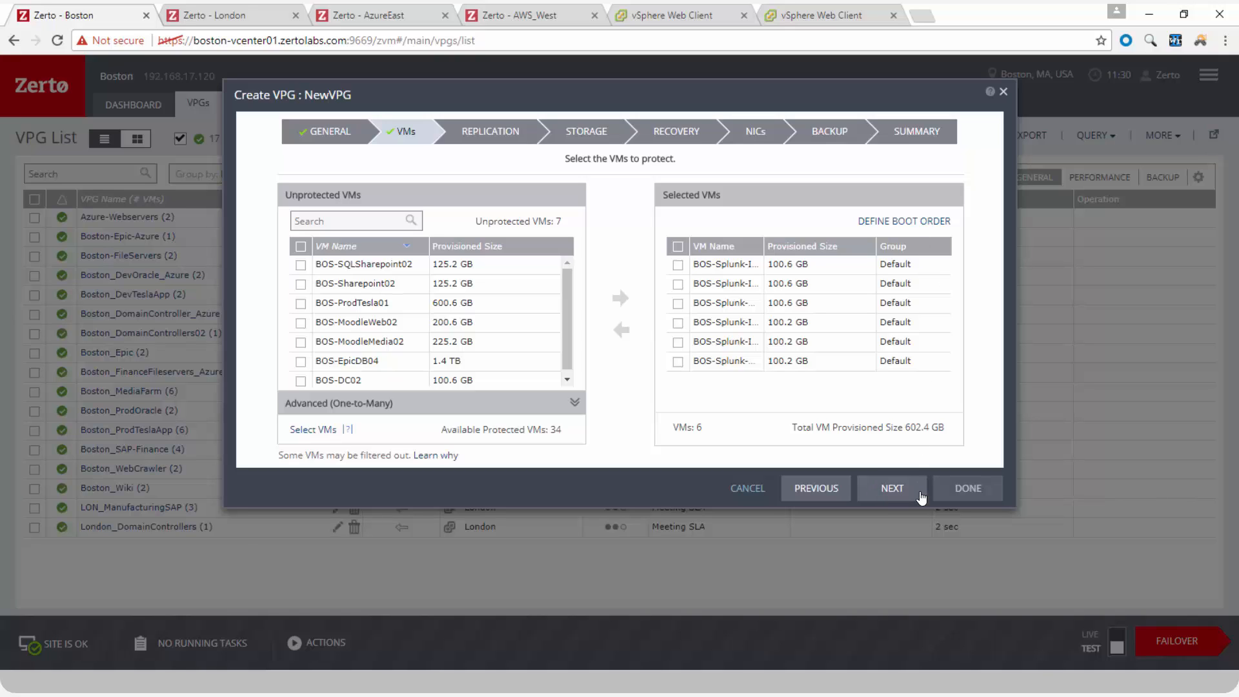
left_click(892, 489)
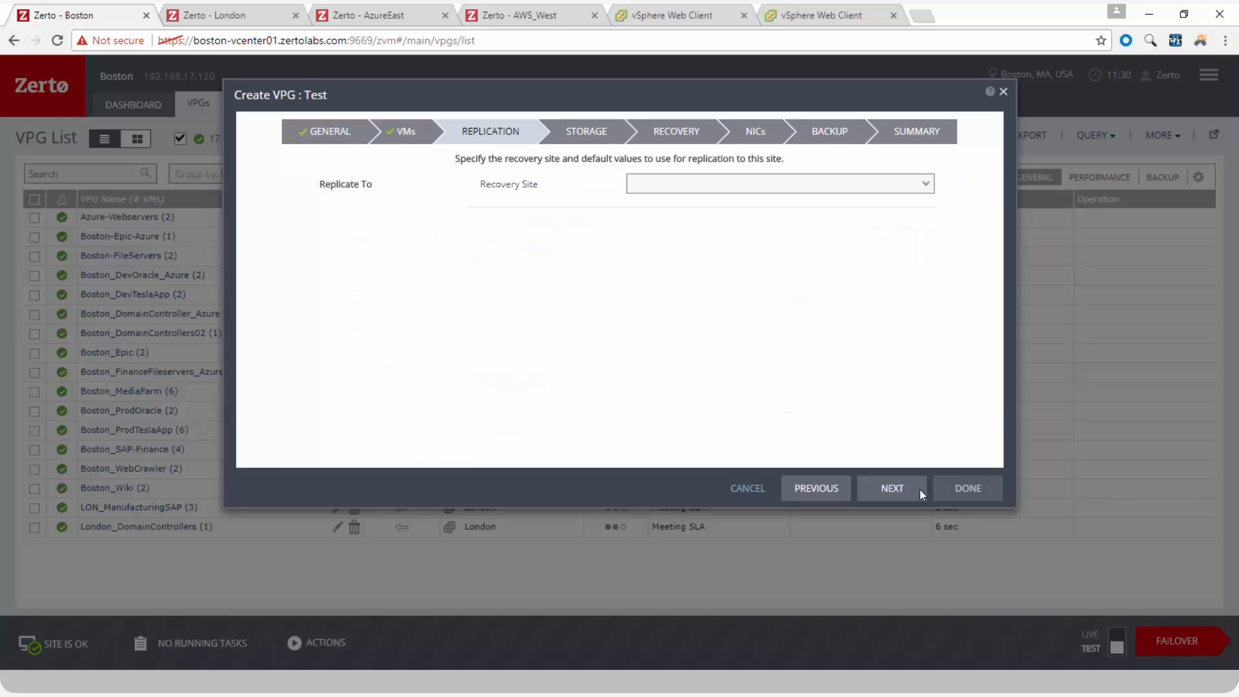
- Set the VPG's recovery site to AzureEast and accept the default SLA settings
left_click(926, 183)
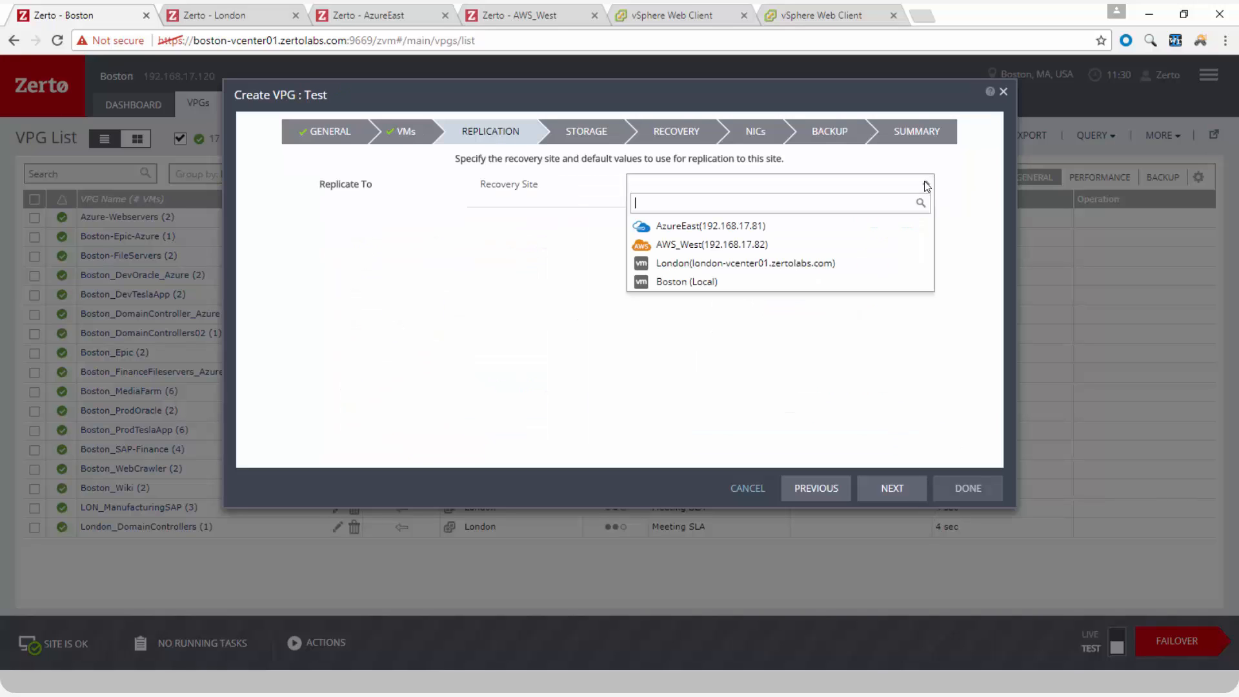
left_click(735, 231)
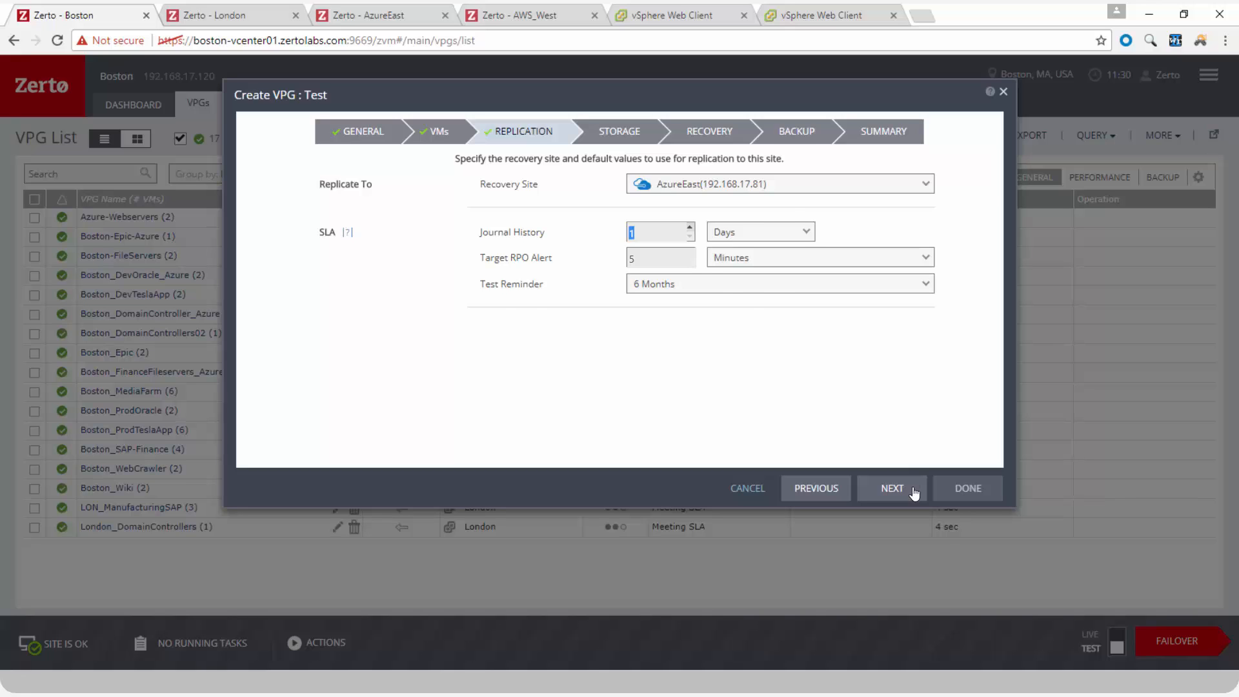
left_click(892, 488)
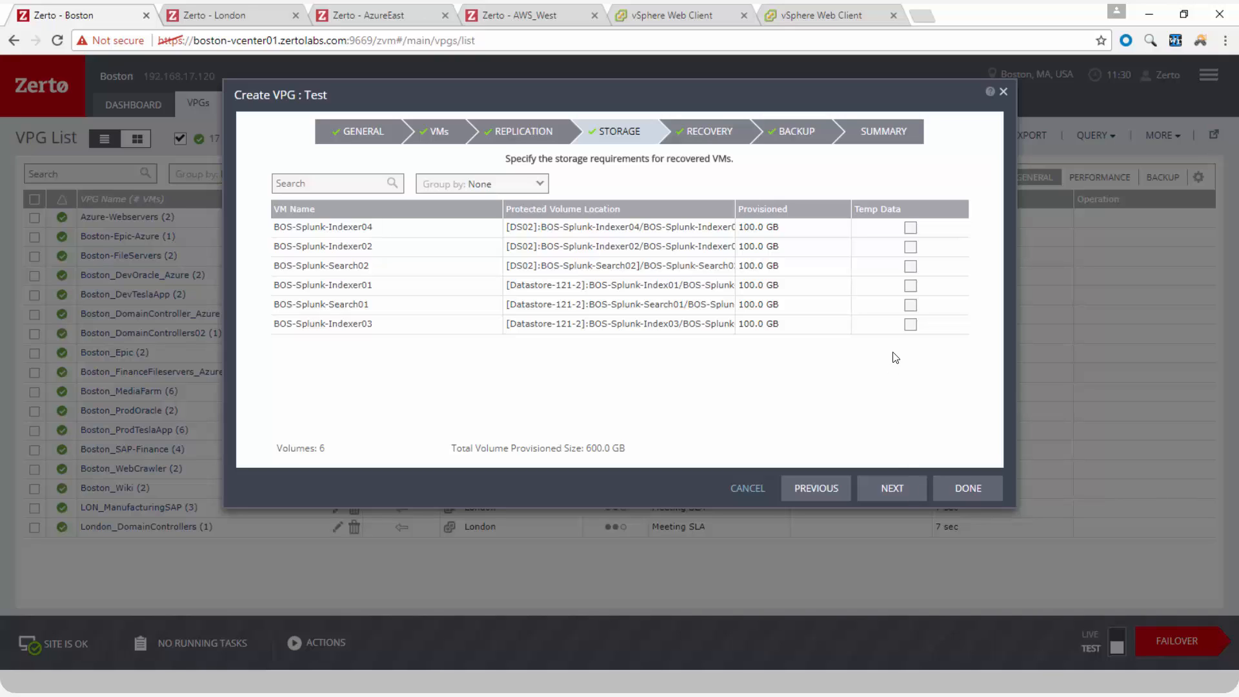
- Go through the VPG's recovery, backup and summary settings unchanged, and cancel its creation
left_click(917, 492)
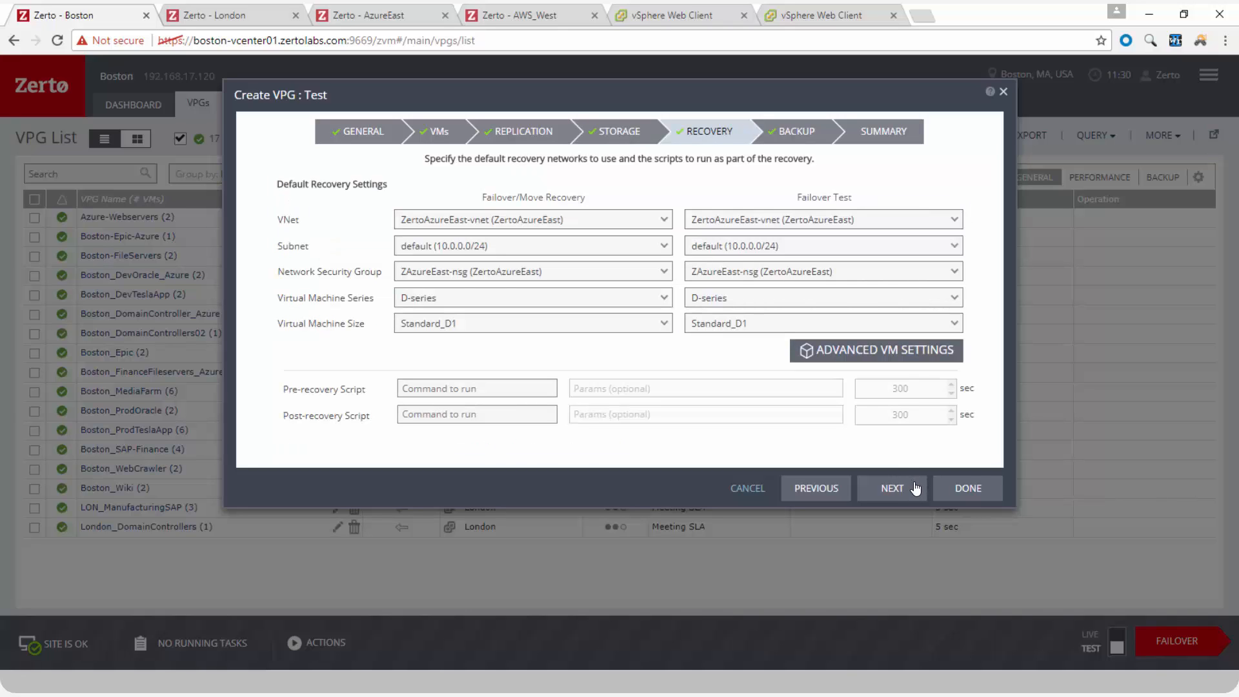
left_click(917, 489)
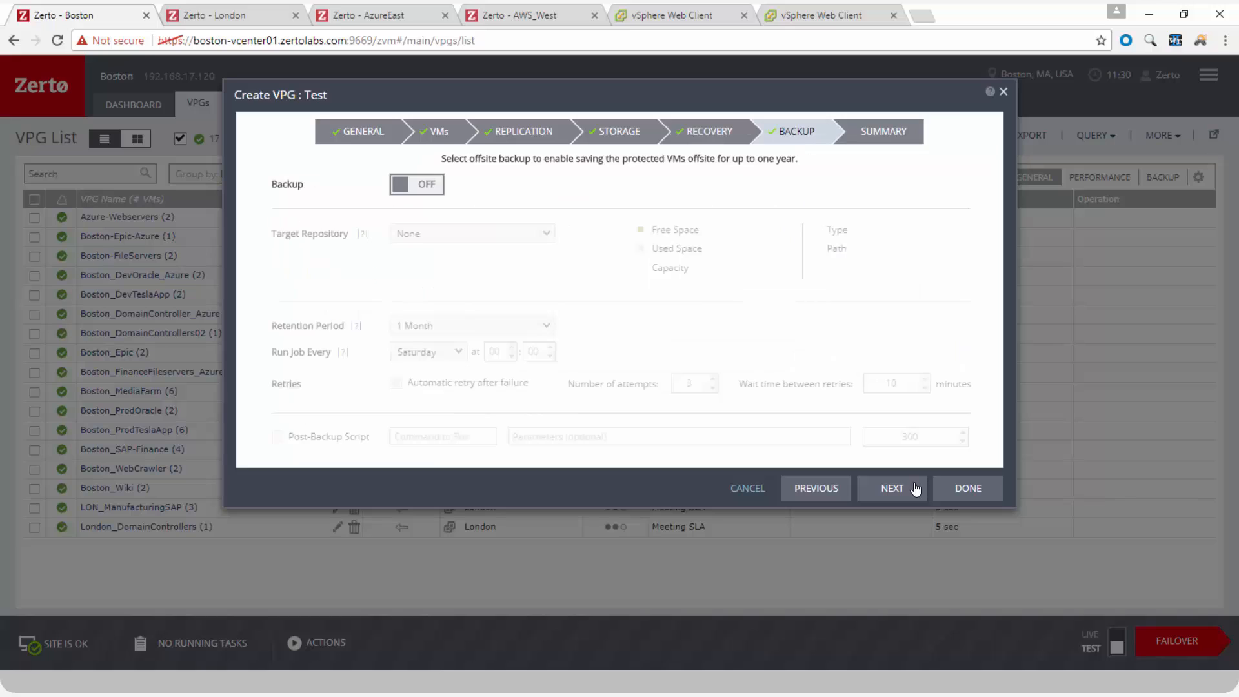
left_click(917, 489)
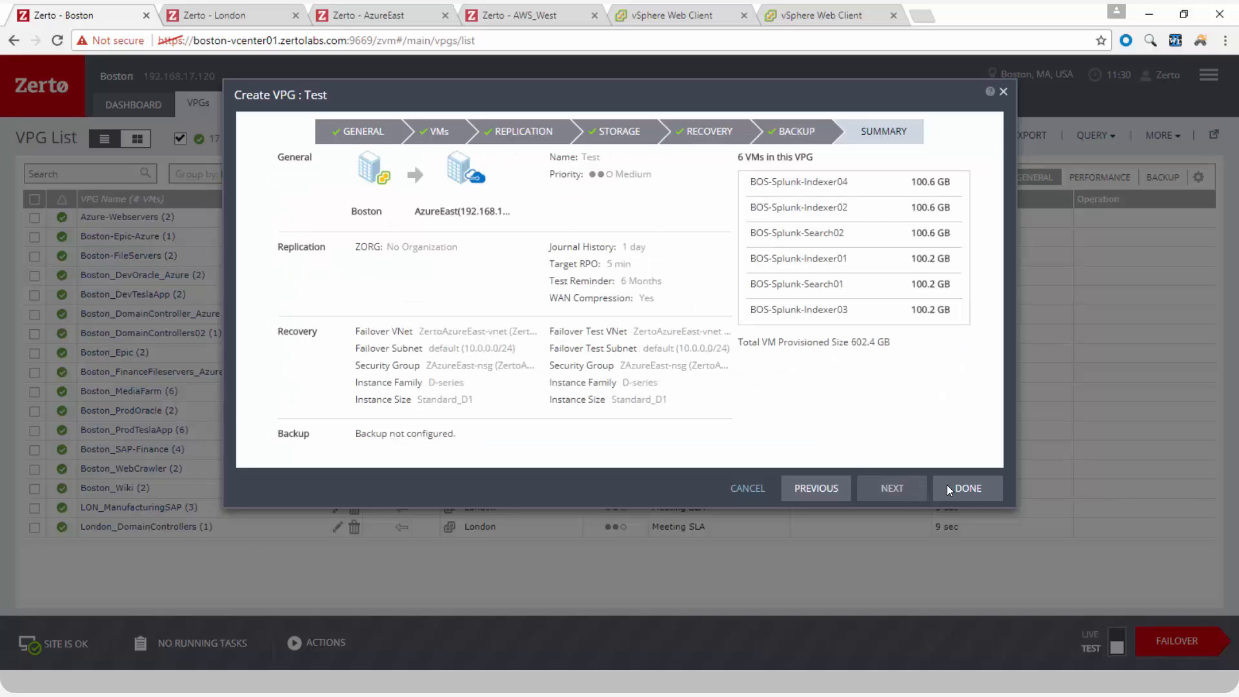
left_click(756, 494)
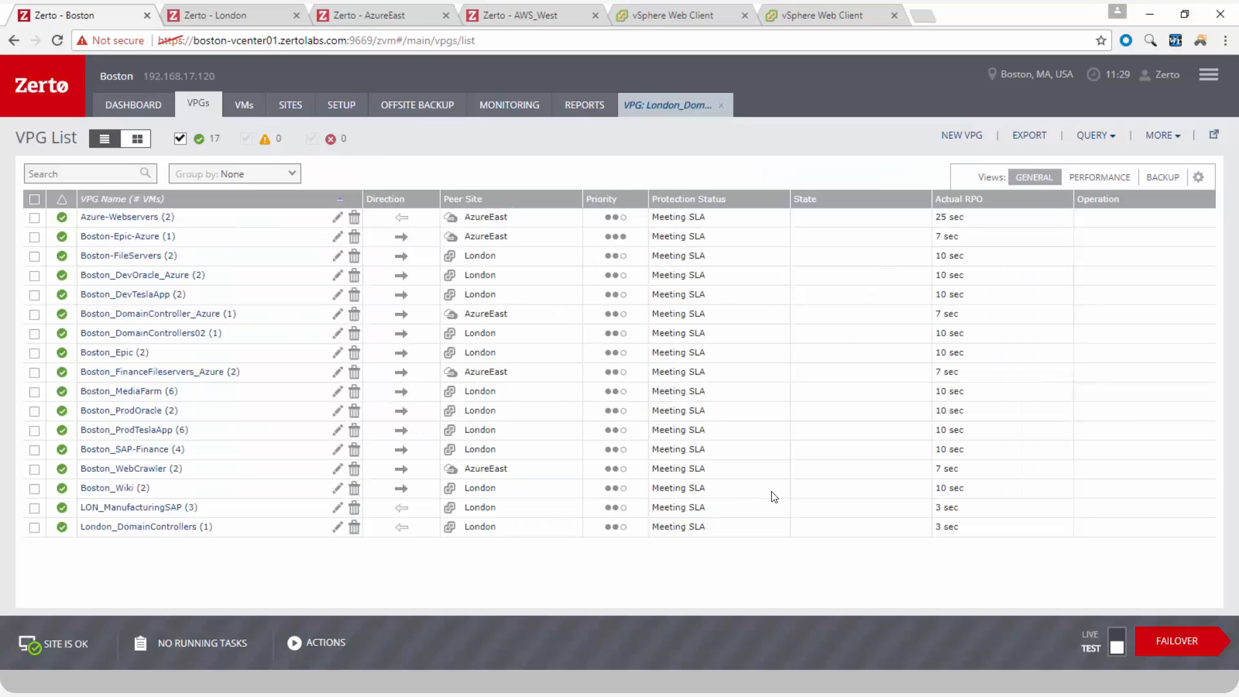
- Open a failover test from the dashboard and select the VPGs Azure-Webservers, Boston-Epic-Azure, Boston-FileServers and Boston_DevOracle_Azure
left_click(151, 107)
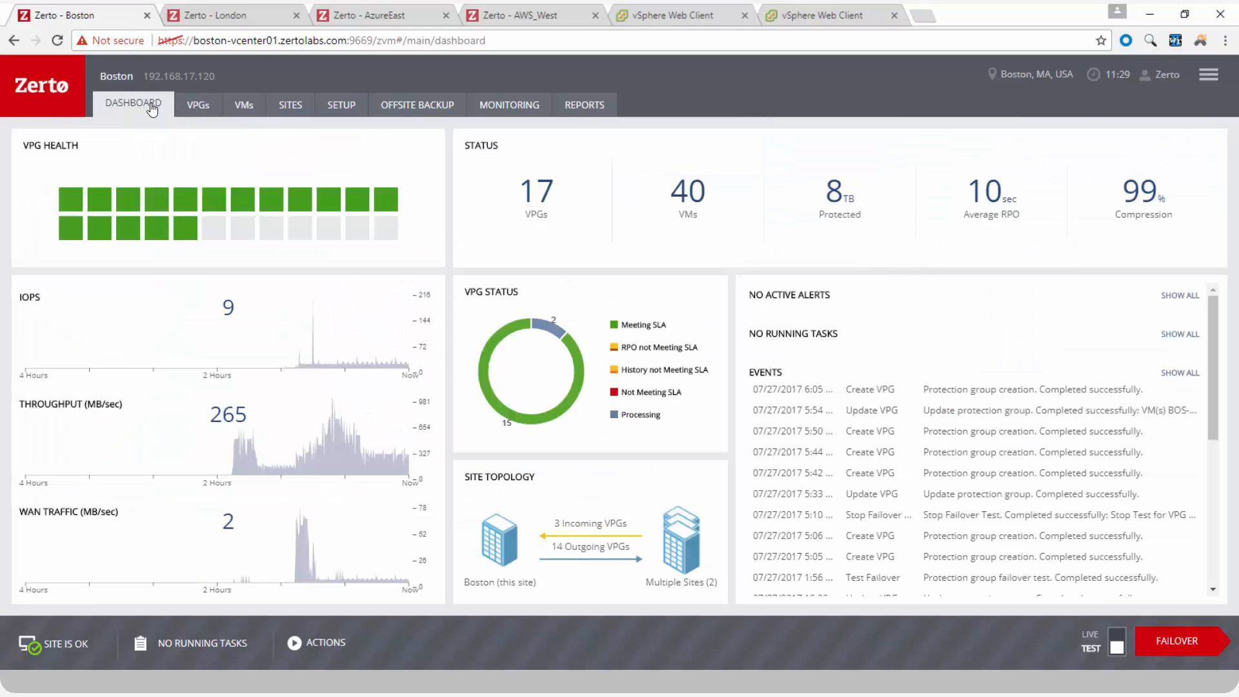
left_click(1165, 644)
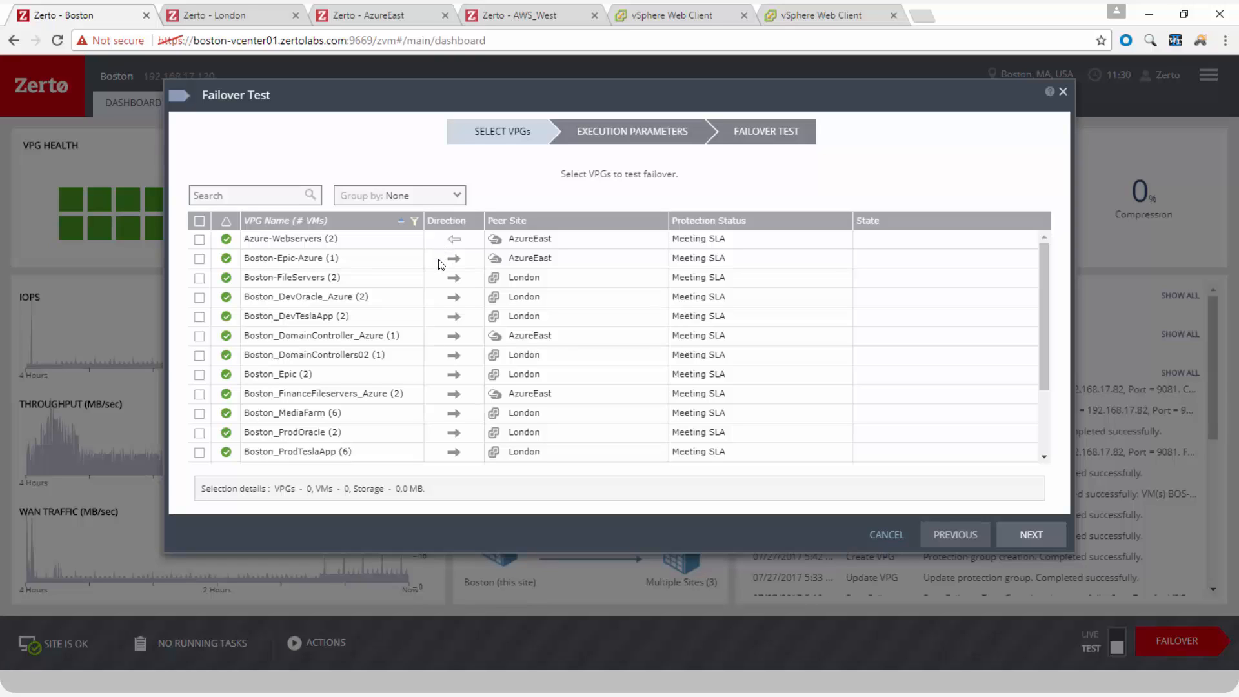
left_click(200, 240)
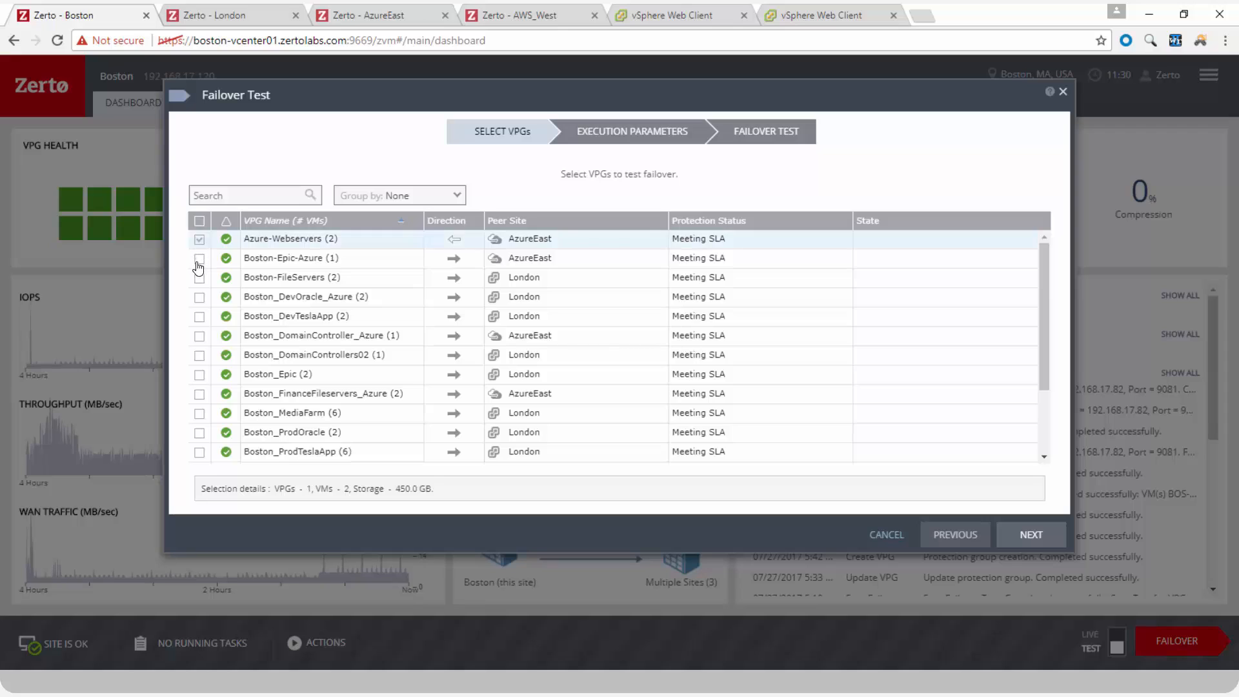
left_click(199, 261)
left_click(199, 278)
left_click(199, 298)
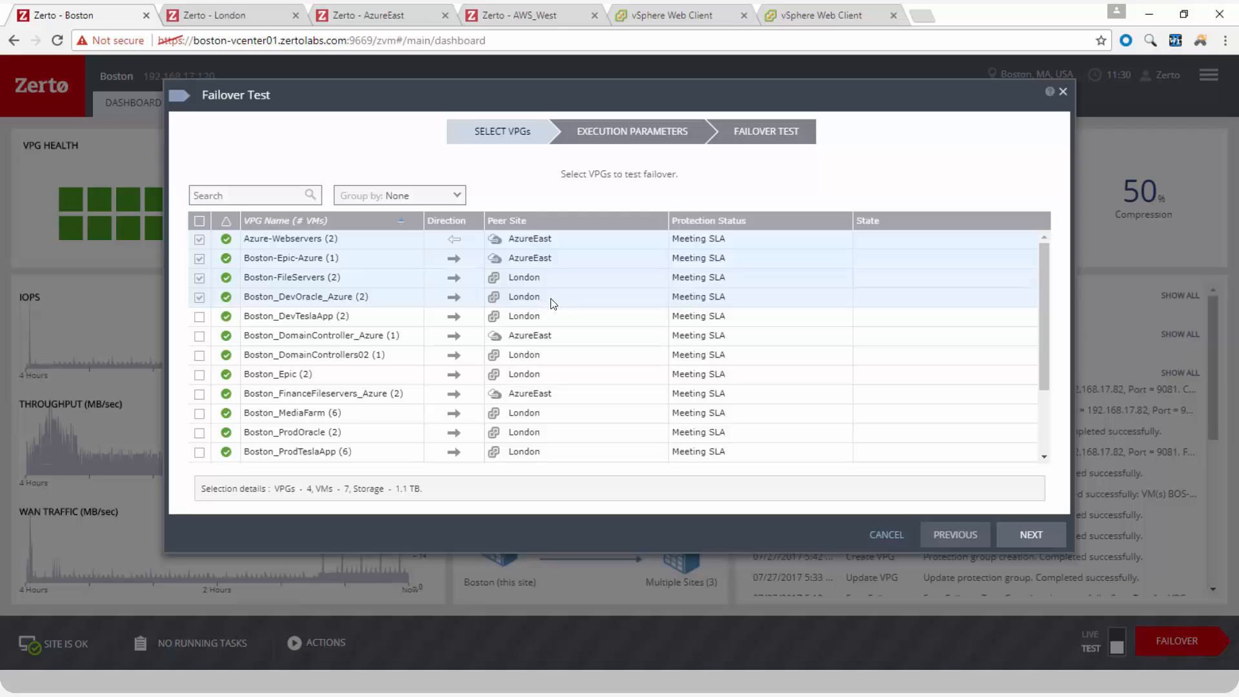
- Accept the default checkpoints for the selected VPGs and start the failover test
left_click(1005, 547)
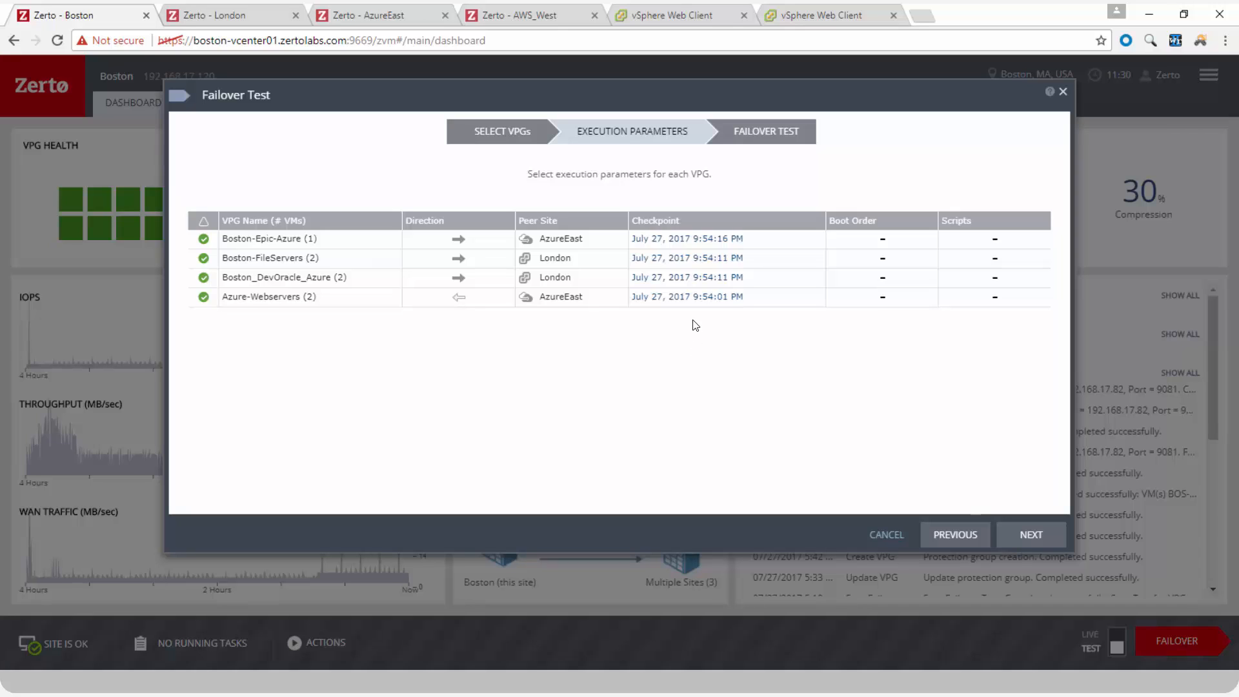
left_click(1013, 541)
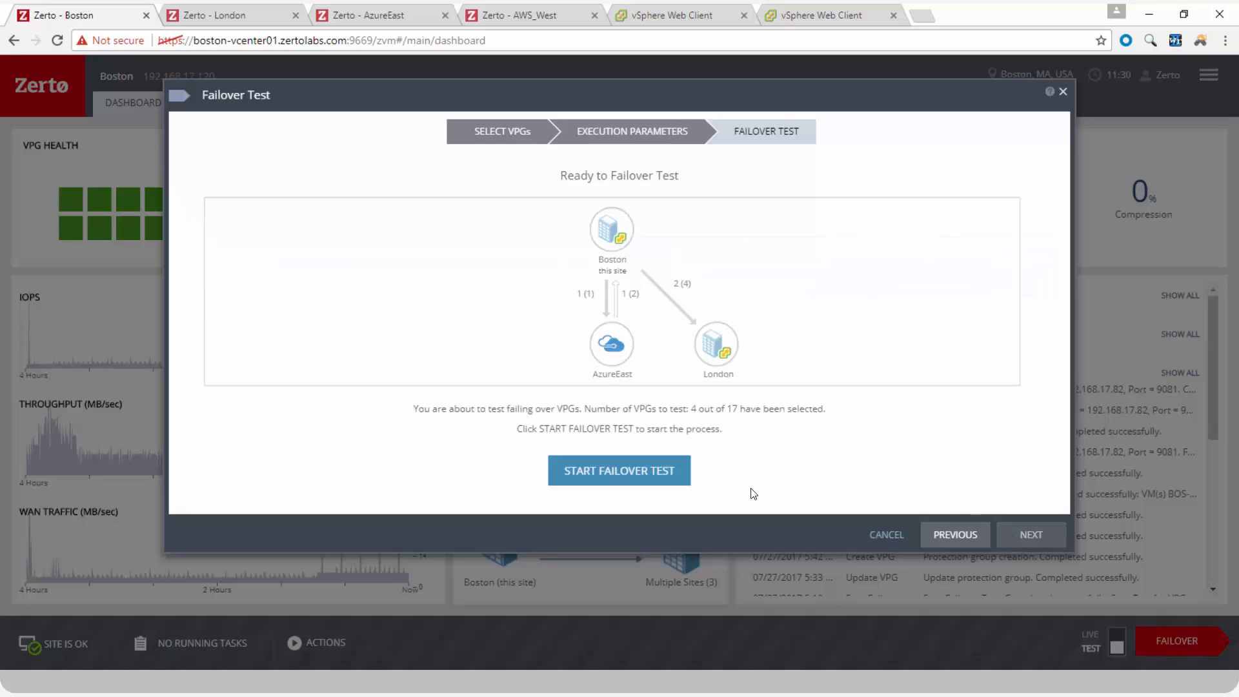
left_click(681, 476)
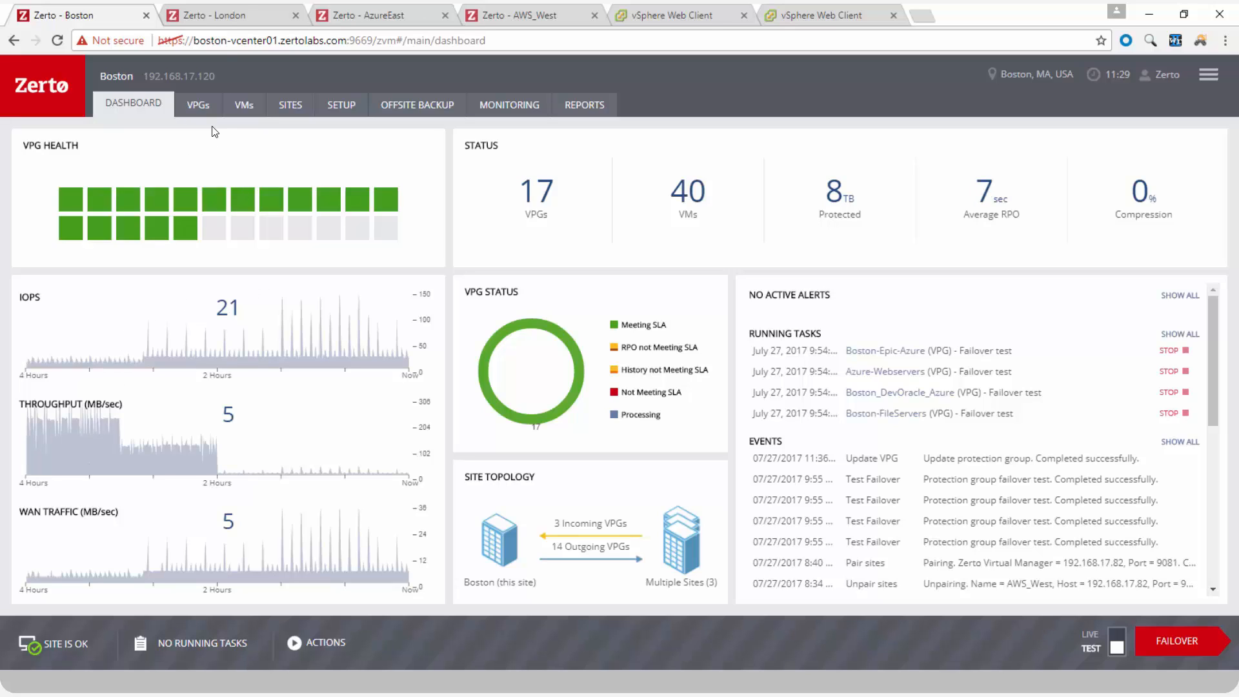
- Switch to the vSphere Web Client and examine the vCenter inventory and the BOS-FinanceFileServer01 virtual machine
left_click(680, 19)
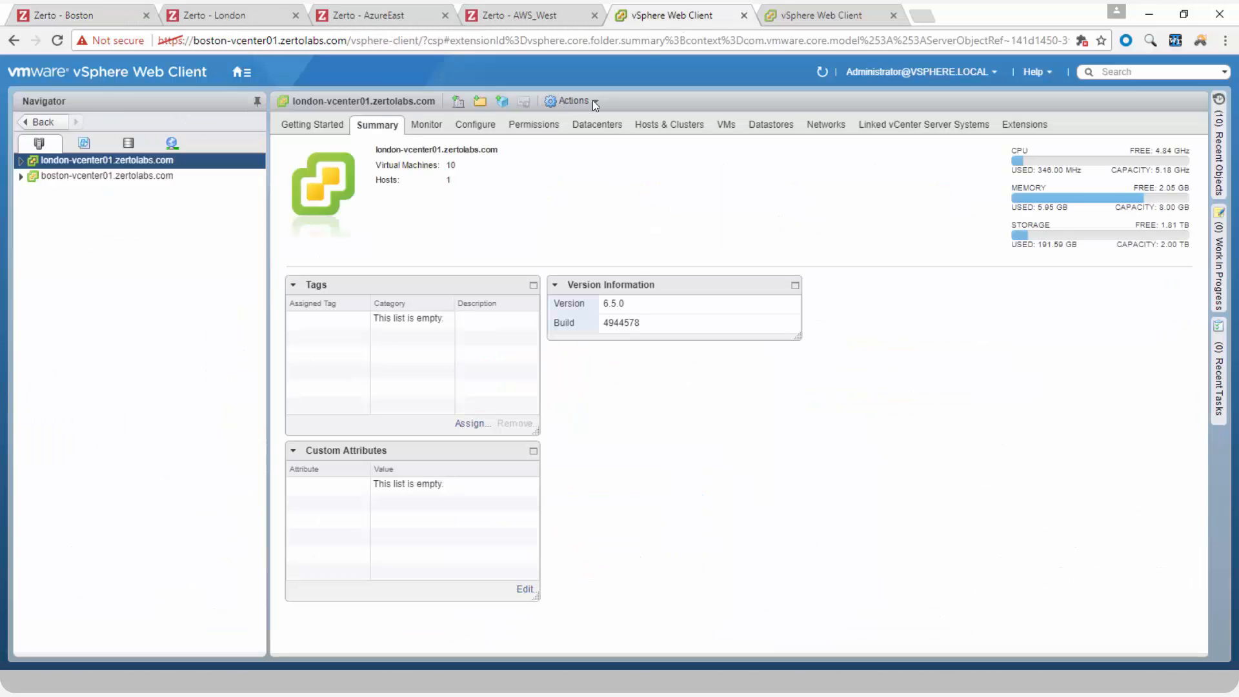
left_click(22, 162)
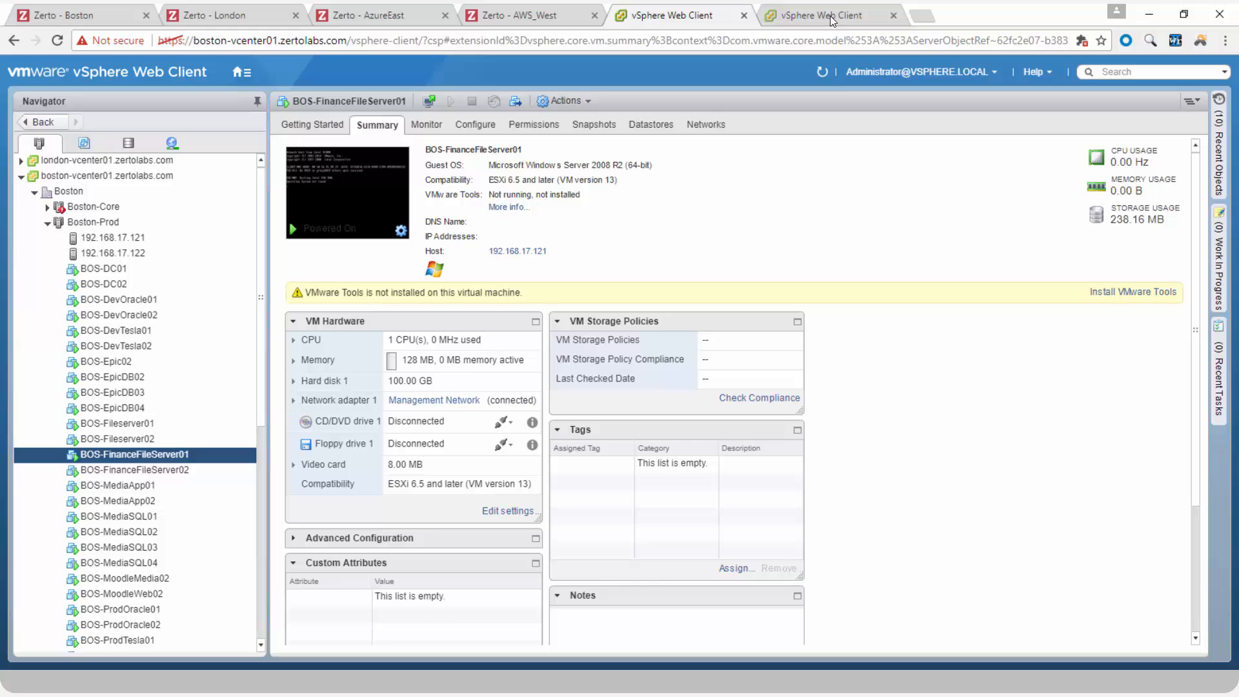
- Switch back to the Zerto Boston dashboard and stop the running Boston-Epic-Azure failover test with the result Success
left_click(107, 18)
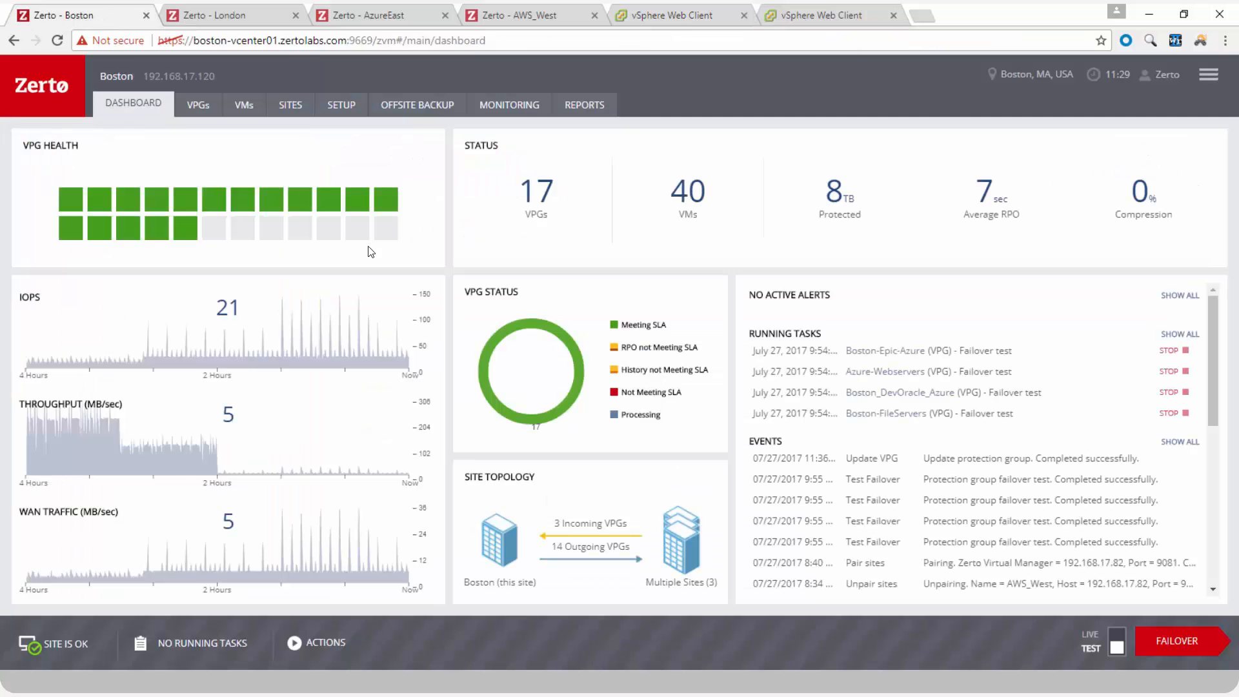
left_click(1168, 352)
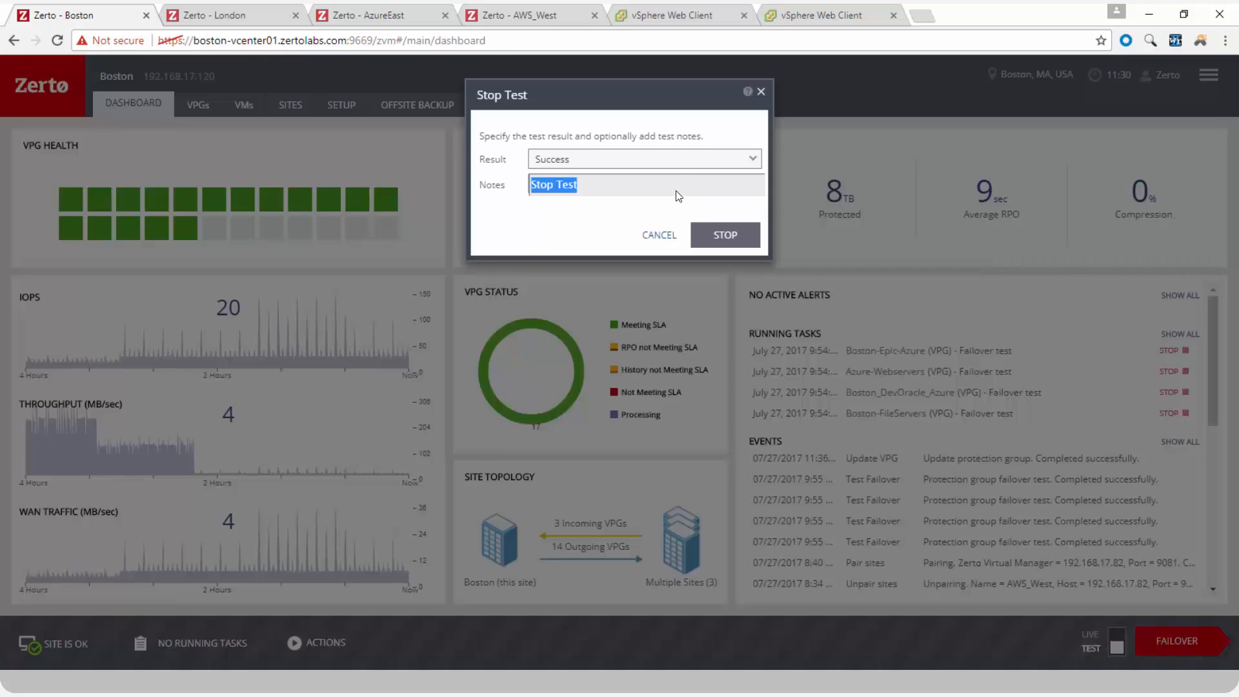
left_click(724, 234)
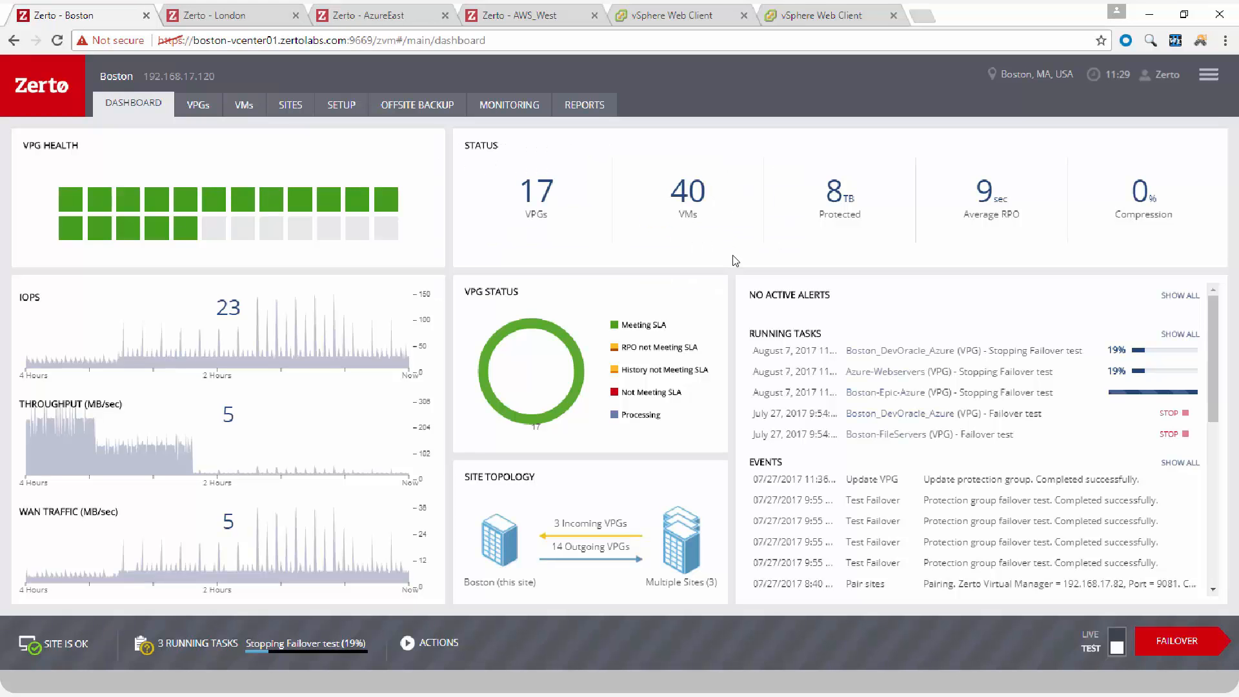